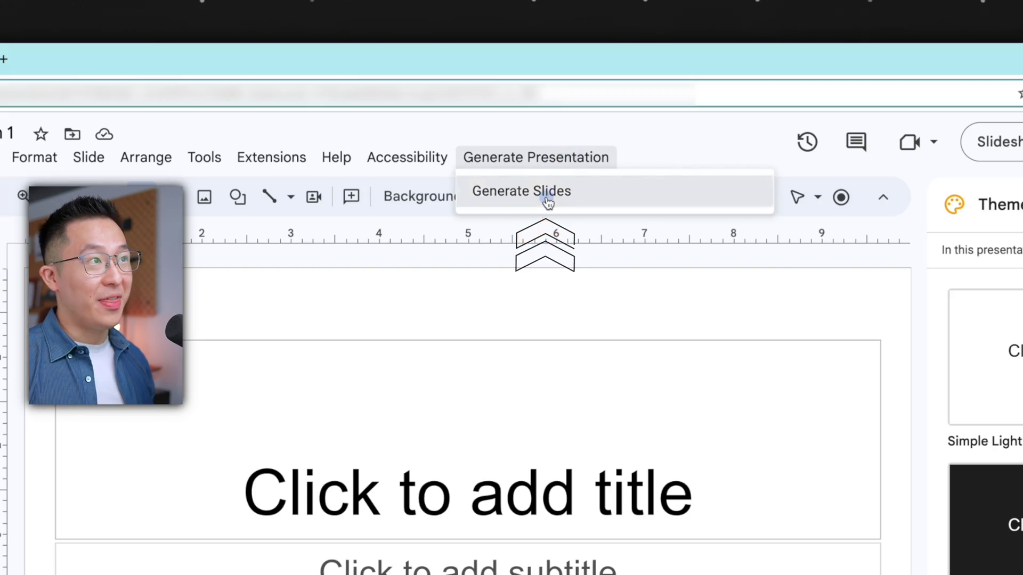
Run Generate Slides to build the 10 outline slides, then apply the Title slide layout to slide 1
{"action": "left_click", "coordinate": [547, 196]}
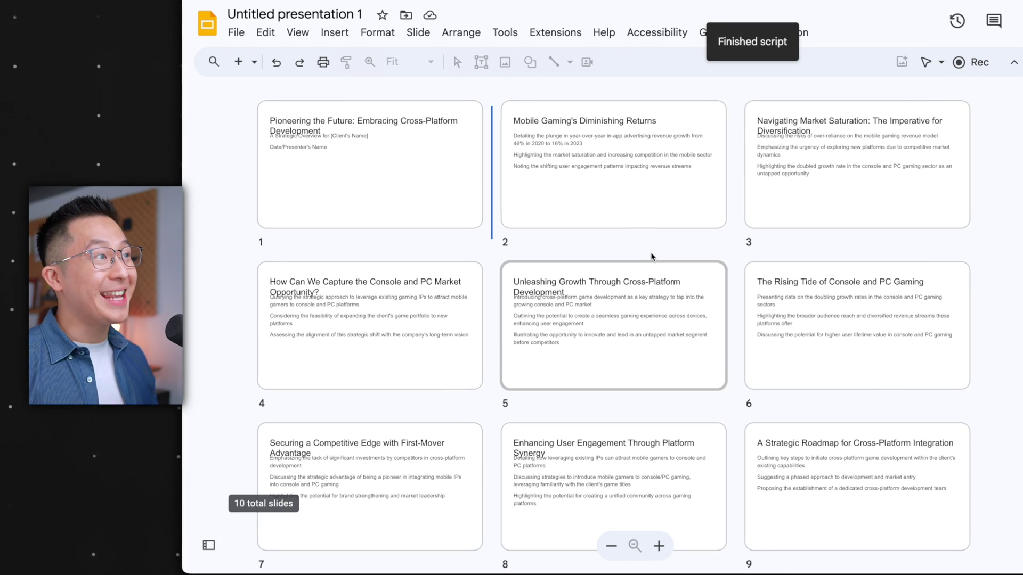
{"action": "double_click", "coordinate": [659, 205]}
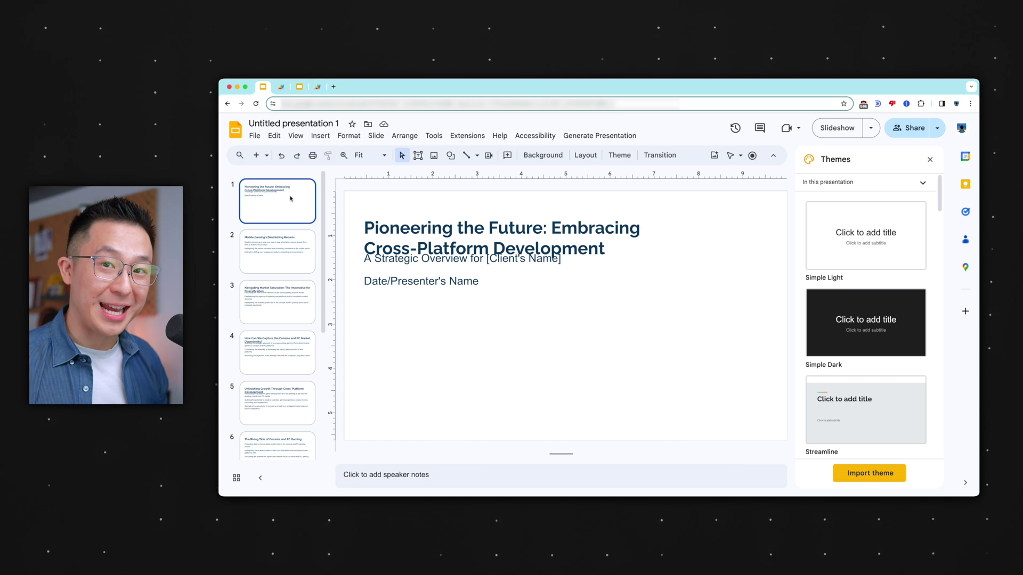
{"action": "right_click", "coordinate": [291, 199]}
{"action": "mouse_move", "coordinate": [367, 364]}
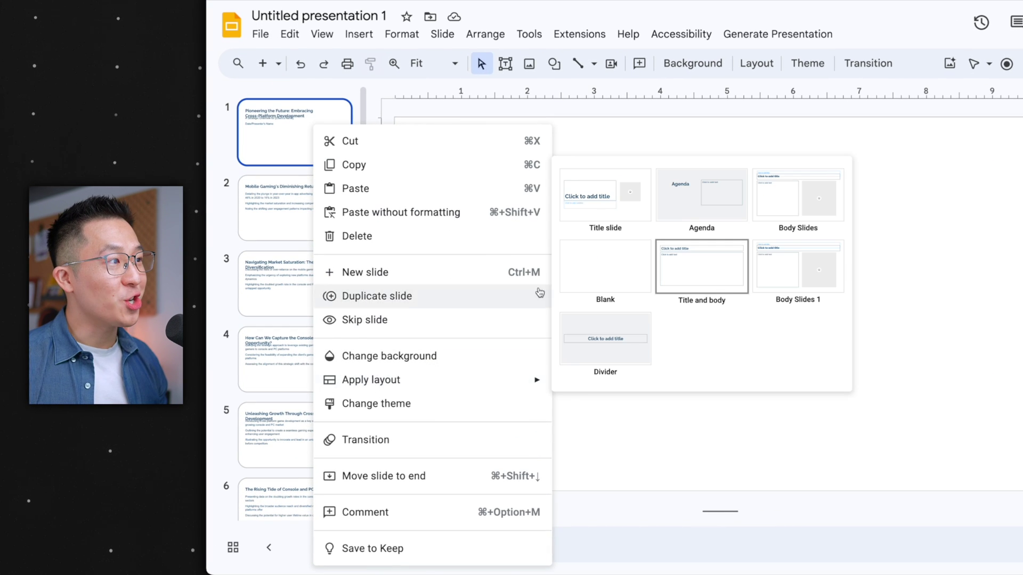
{"action": "left_click", "coordinate": [590, 201]}
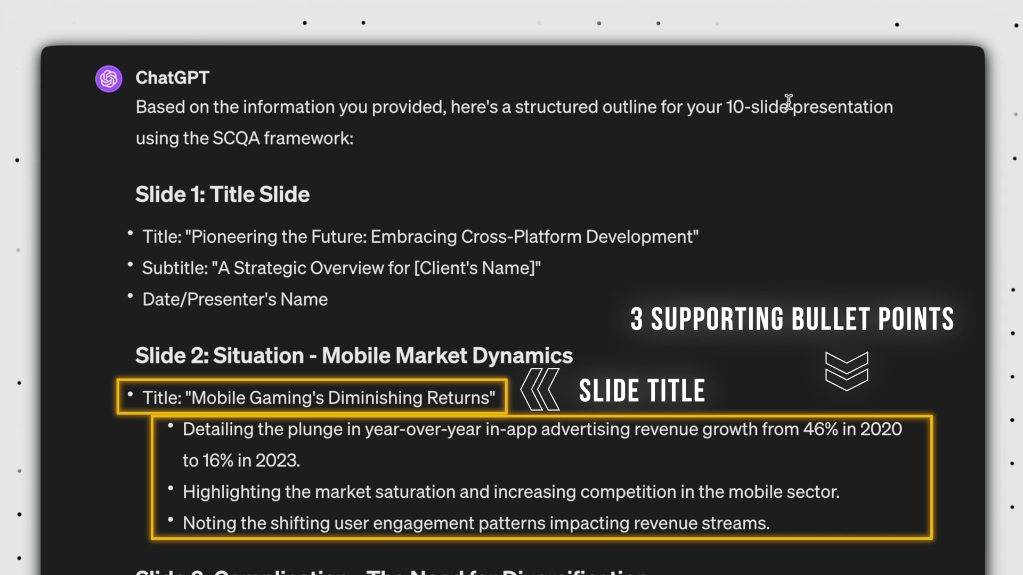
{"action": "left_click_drag", "start_coordinate": [255, 356], "coordinate": [299, 355]}
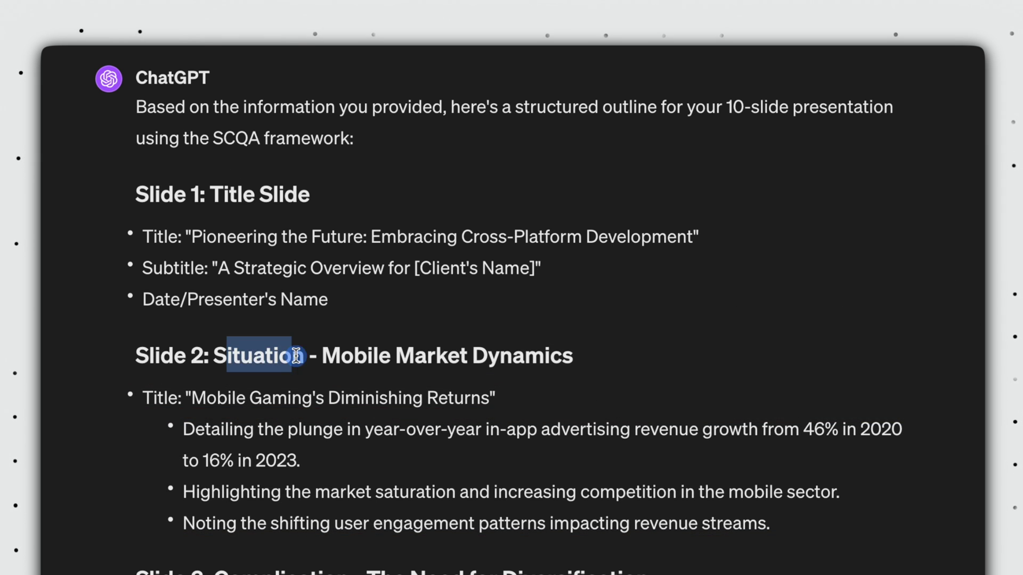
{"action": "left_click", "coordinate": [290, 403]}
{"action": "scroll", "coordinate": [289, 403], "scroll_direction": "down", "scroll_amount": 3}
{"action": "left_click_drag", "start_coordinate": [214, 426], "coordinate": [285, 426]}
{"action": "left_click", "coordinate": [299, 486]}
{"action": "scroll", "coordinate": [300, 486], "scroll_direction": "down", "scroll_amount": 8}
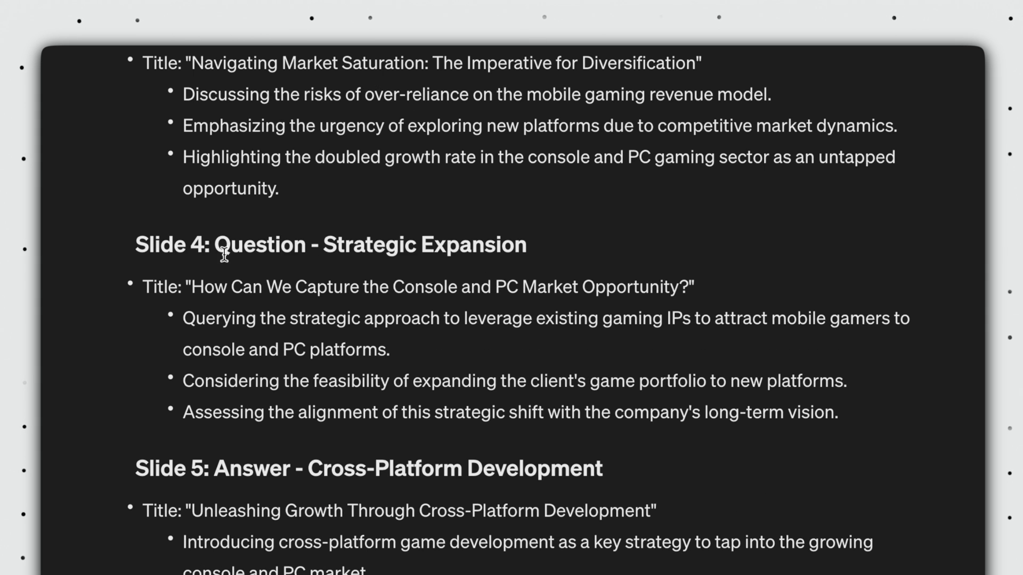
{"action": "left_click_drag", "start_coordinate": [220, 245], "coordinate": [299, 245]}
{"action": "left_click", "coordinate": [298, 320]}
{"action": "scroll", "coordinate": [208, 463], "scroll_direction": "down", "scroll_amount": 3}
{"action": "left_click_drag", "start_coordinate": [214, 309], "coordinate": [288, 308]}
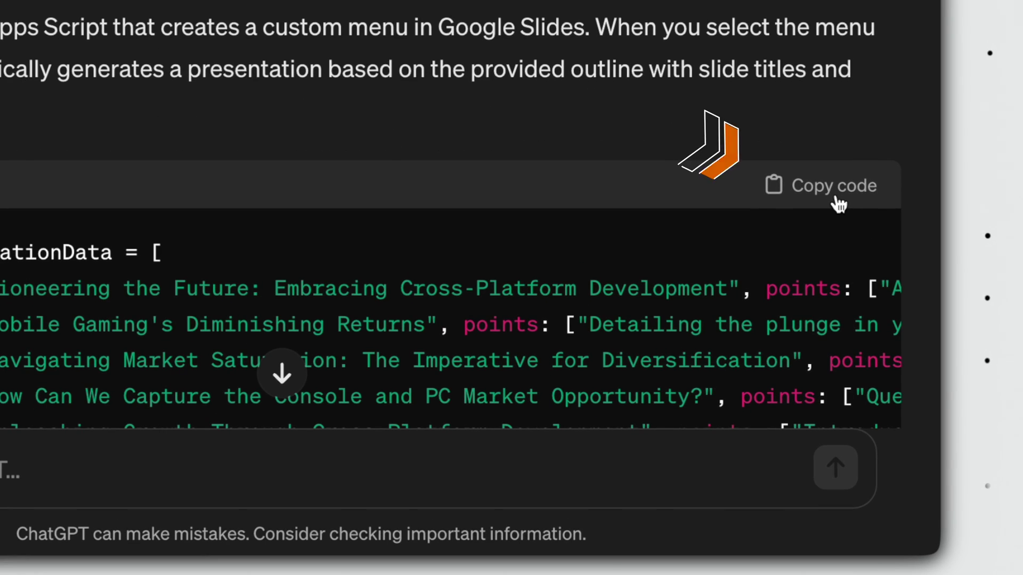
Copy ChatGPT's generated Apps Script code and start a new presentation with slides.new
{"action": "left_click", "coordinate": [774, 378]}
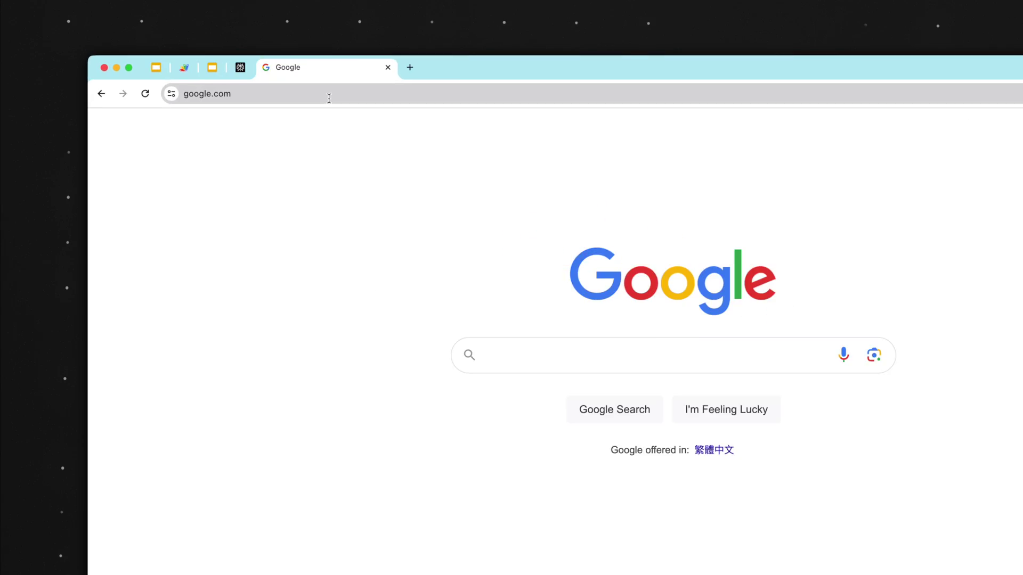
{"action": "left_click", "coordinate": [248, 74]}
{"action": "type", "text": "slides.new"}
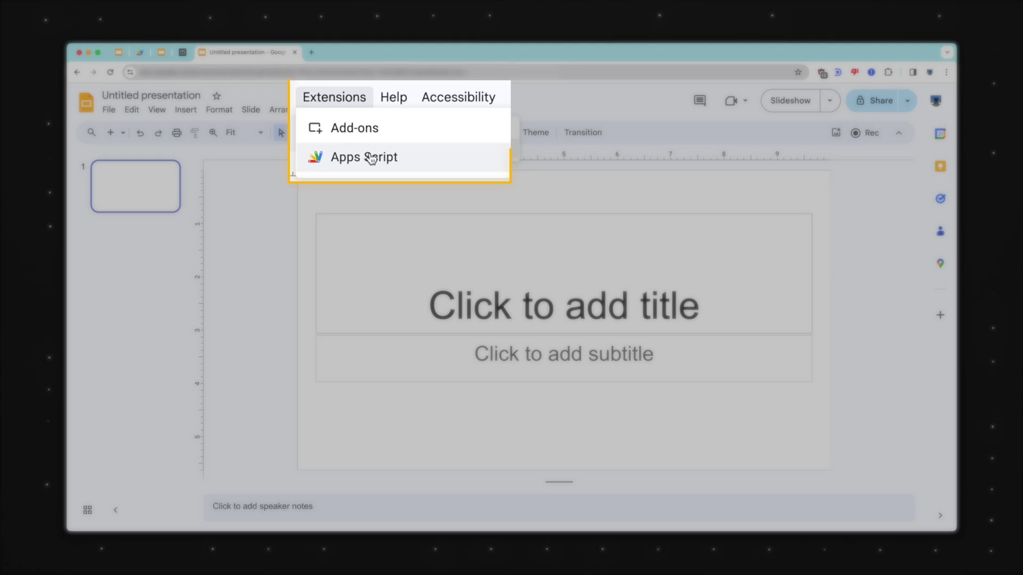
In the presentation's Apps Script editor, replace the starter function with the pasted slide-generating script
{"action": "left_click", "coordinate": [369, 158]}
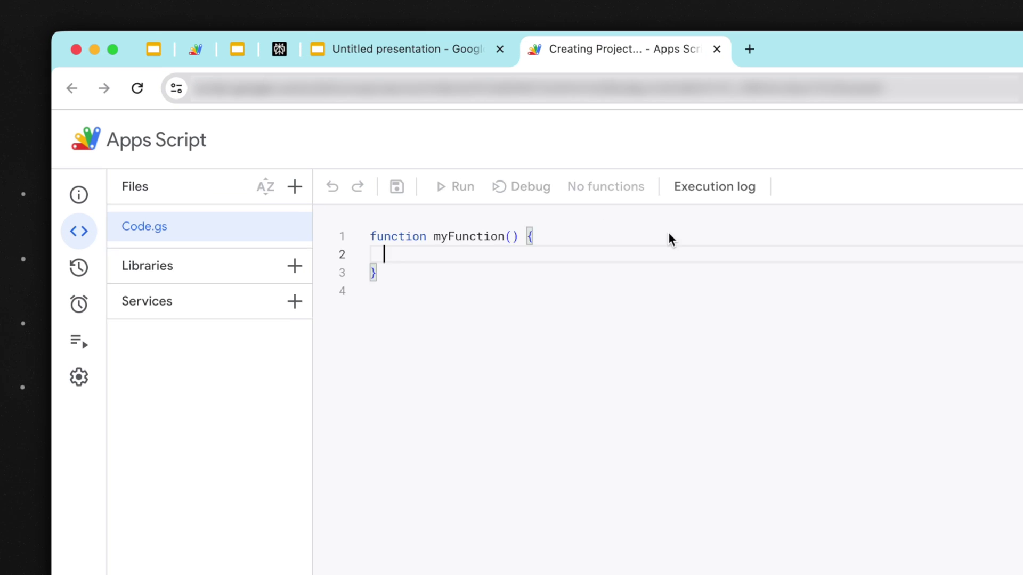
{"action": "key", "text": "Return"}
{"action": "key", "text": "super+a"}
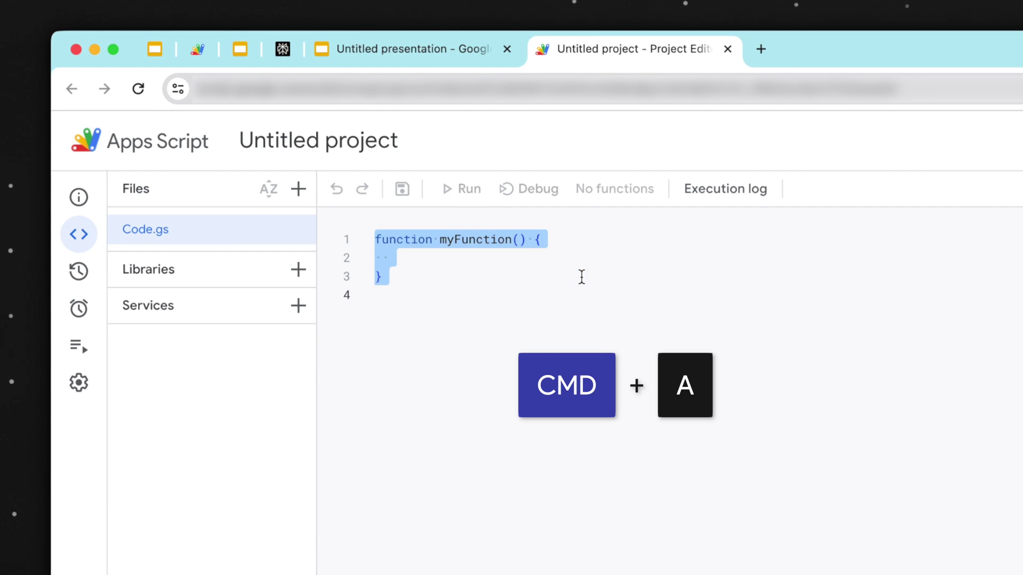
{"action": "key", "text": "BackSpace"}
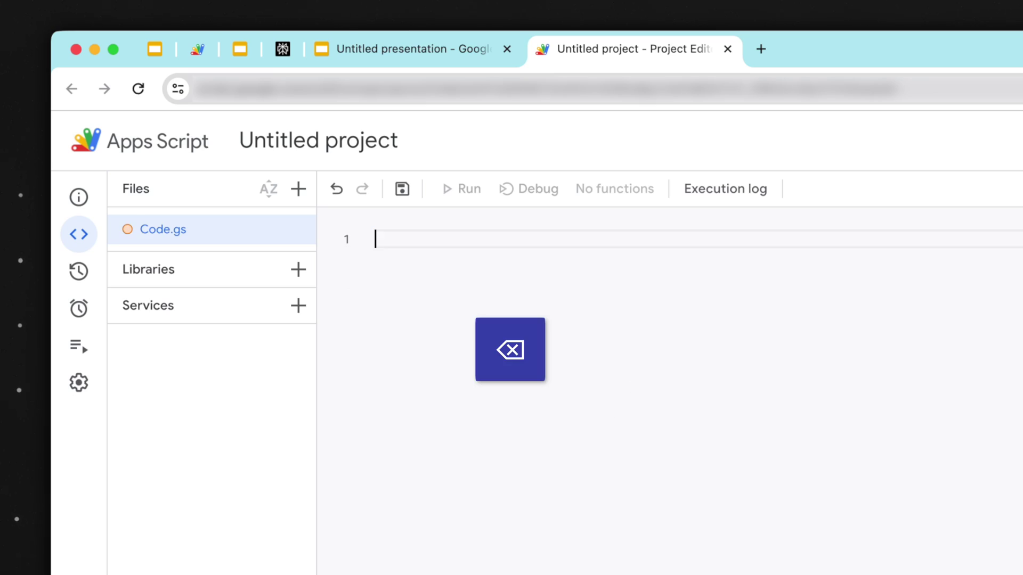
{"action": "key", "text": "super+v"}
Rename the project to 'GenerateSlides 0319', save it and run the script
{"action": "left_click", "coordinate": [318, 140]}
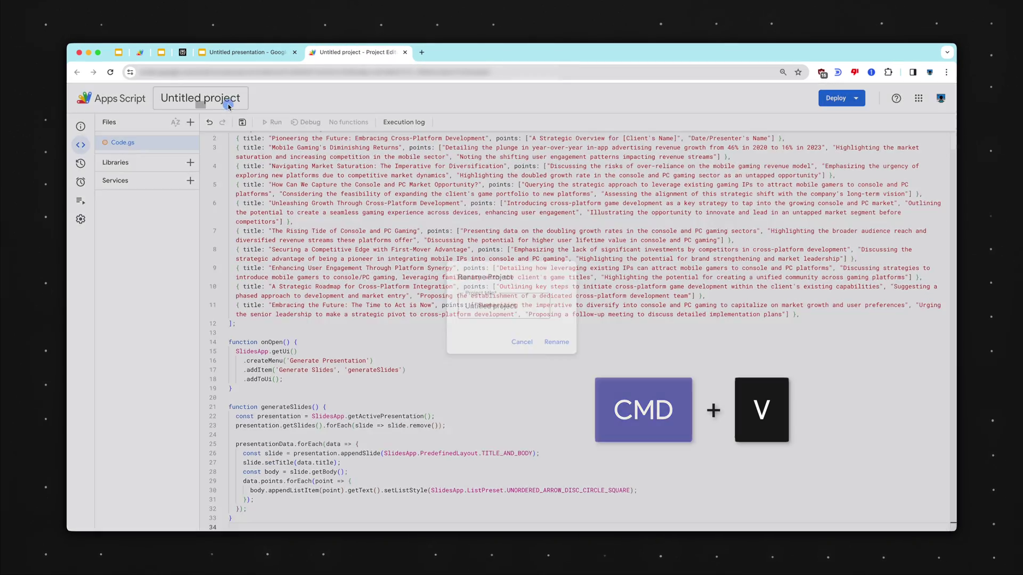
{"action": "type", "text": "Ge"}
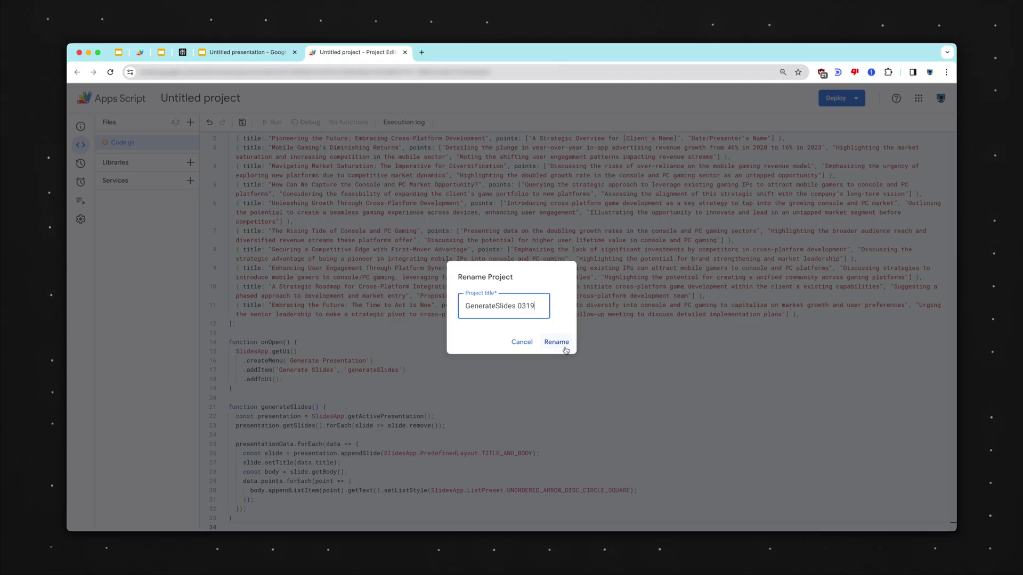
{"action": "type", "text": "nerateSlides 0319"}
{"action": "left_click", "coordinate": [556, 343]}
{"action": "left_click", "coordinate": [242, 122]}
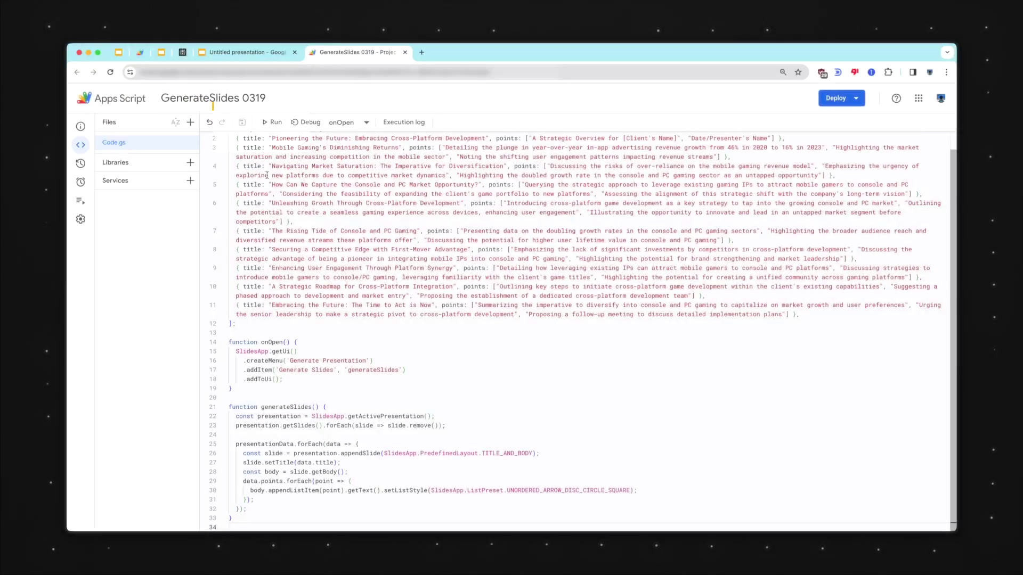
{"action": "left_click", "coordinate": [273, 122]}
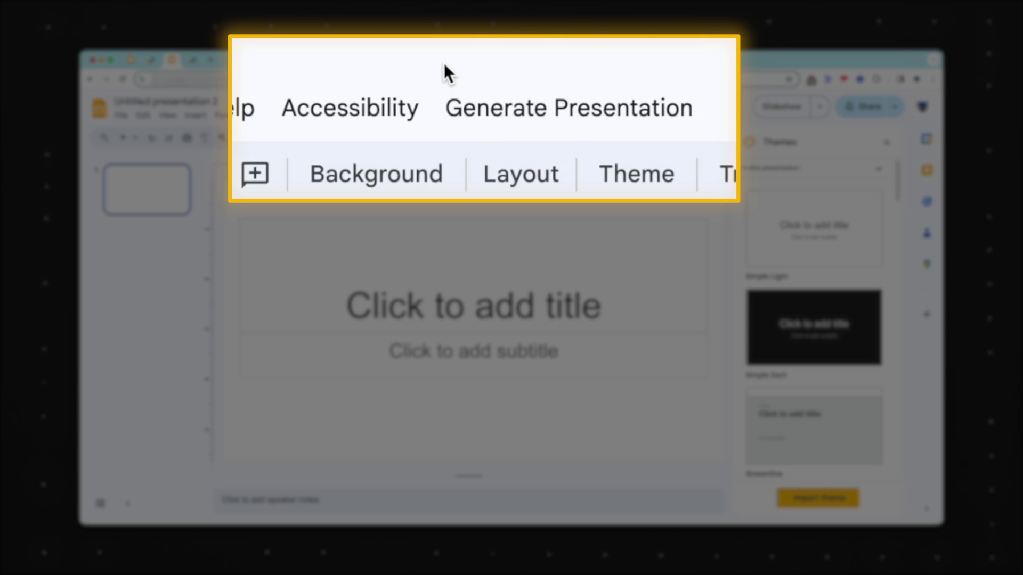
Run Generate Slides from the custom Generate Presentation menu
{"action": "left_click", "coordinate": [567, 123]}
{"action": "left_click", "coordinate": [570, 160]}
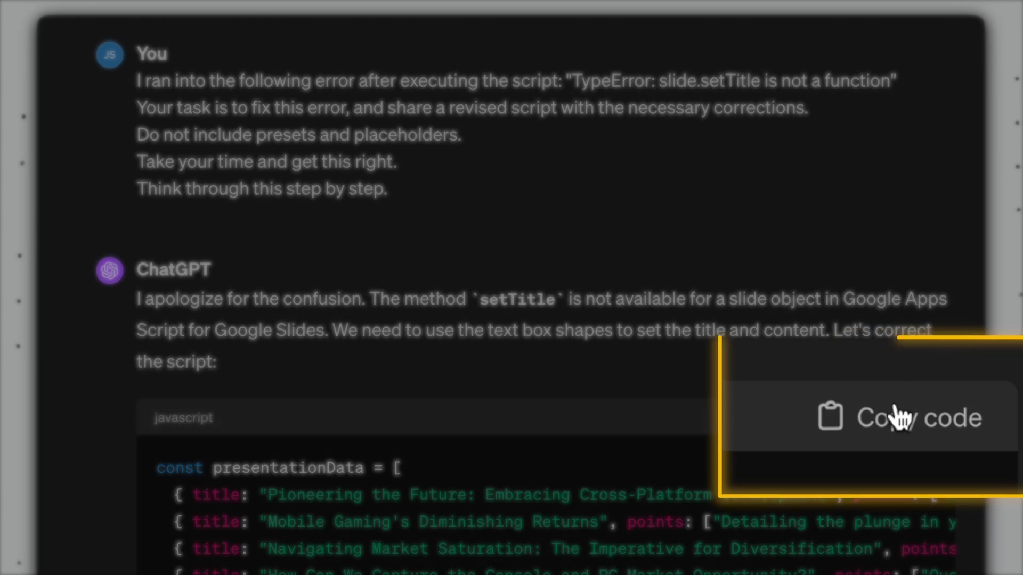
Replace the old Apps Script with ChatGPT's corrected code and rerun Generate Slides on the presentation
{"action": "left_click", "coordinate": [852, 376]}
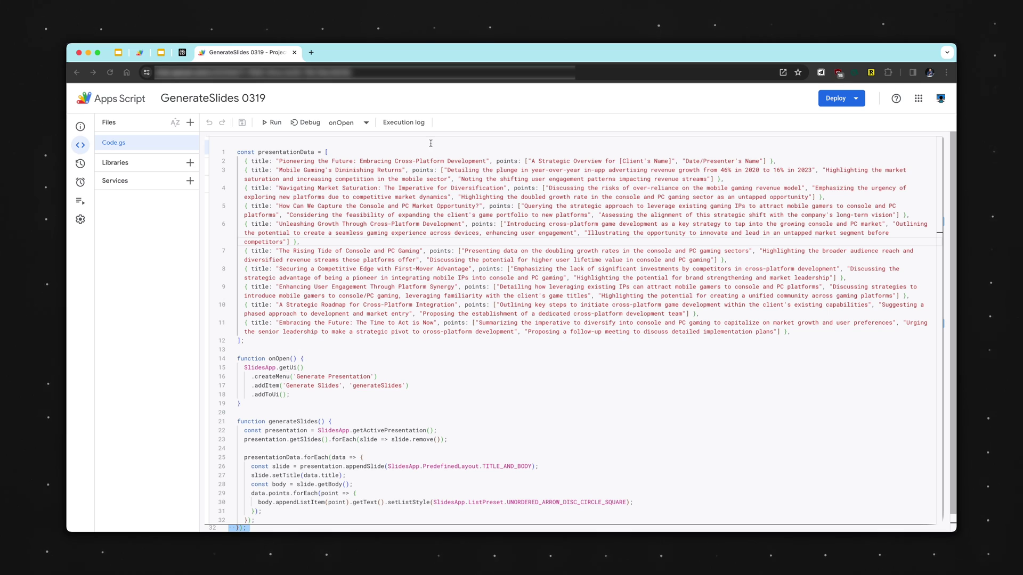
{"action": "key", "text": "super+a"}
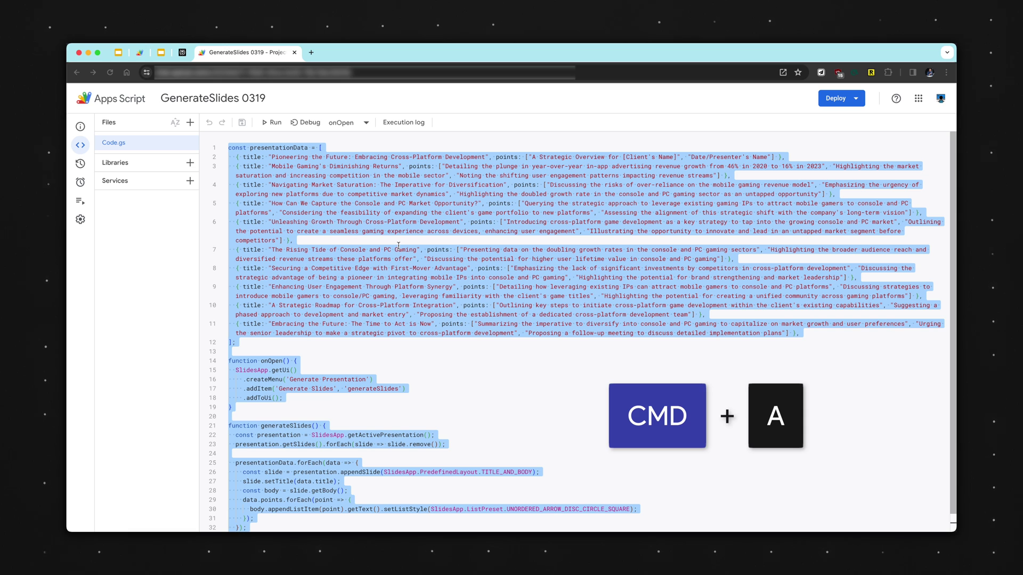
{"action": "key", "text": "BackSpace"}
{"action": "key", "text": "super+v"}
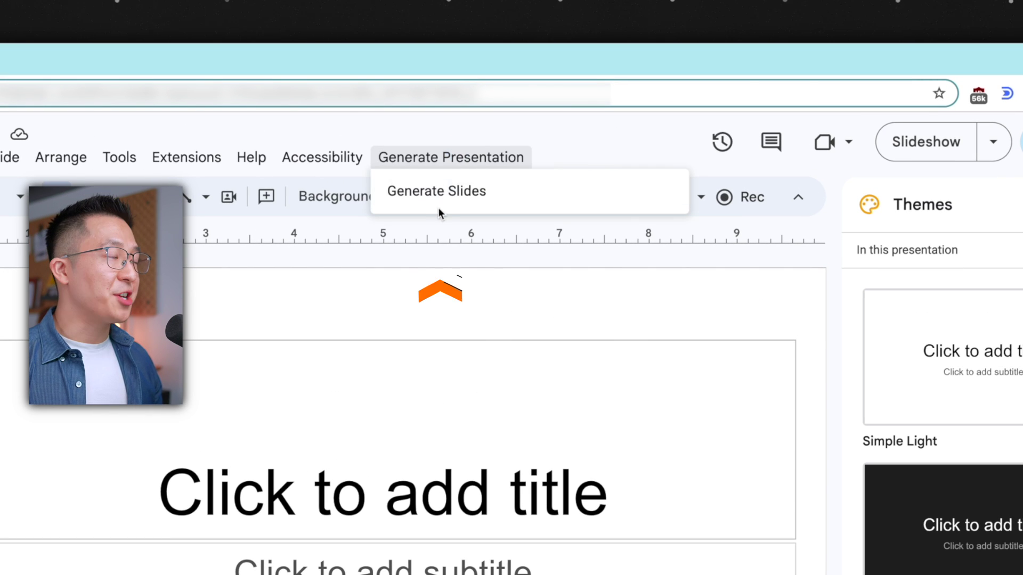
{"action": "left_click", "coordinate": [599, 154]}
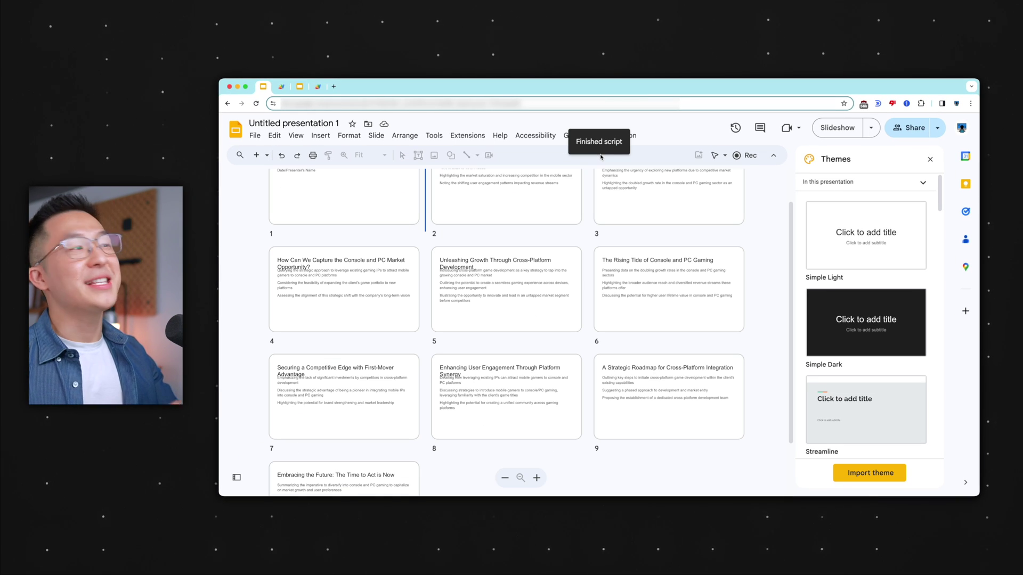
{"action": "scroll", "coordinate": [523, 219], "scroll_direction": "up", "scroll_amount": 2}
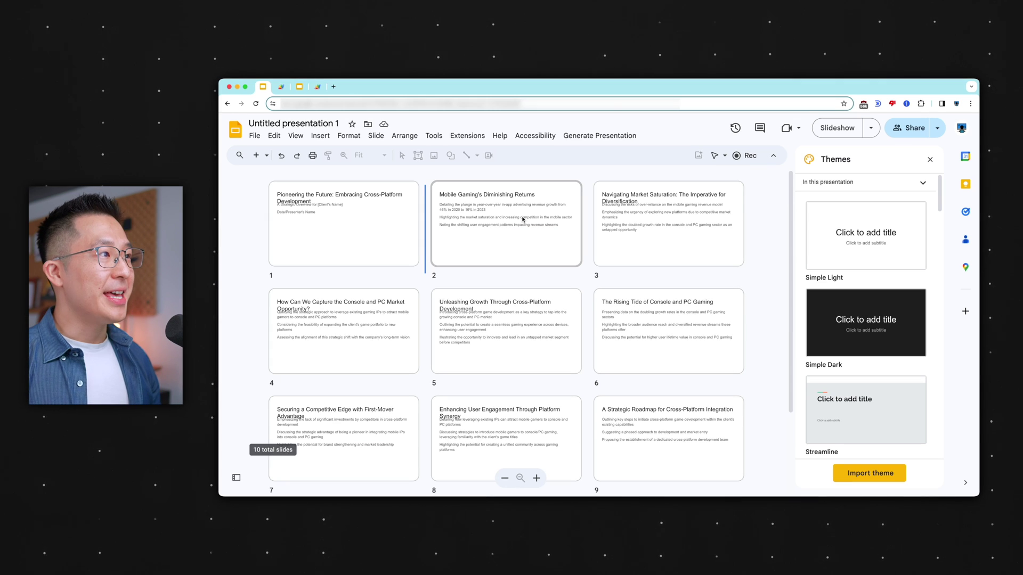
Open slide 2 and step through slides 3 and 4, then the template's Agenda and Executive Summary slides
{"action": "double_click", "coordinate": [494, 240]}
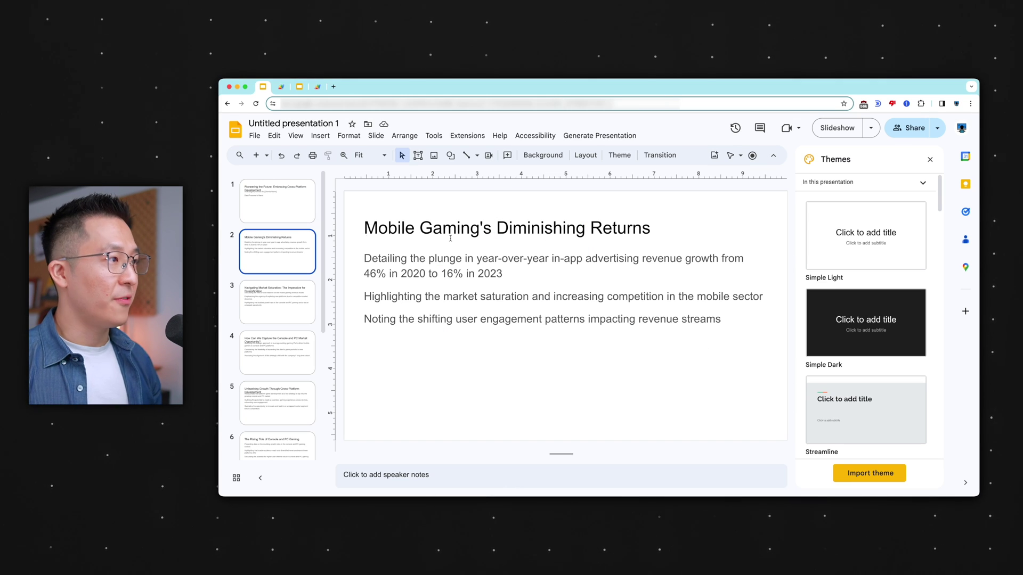
{"action": "key", "text": "Down"}
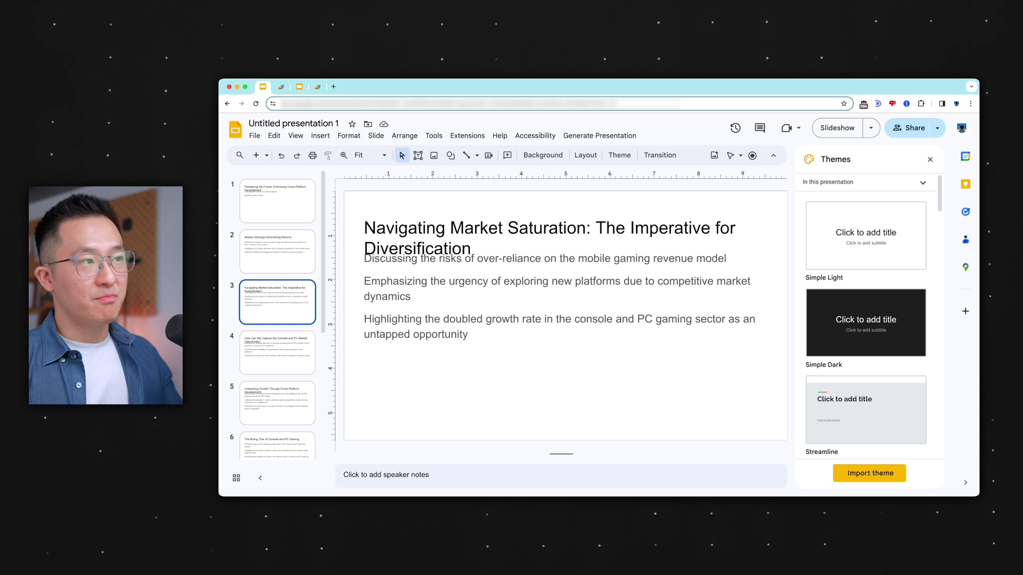
{"action": "key", "text": "Down"}
{"action": "key", "text": "Down"}
{"action": "key", "text": "Down"}
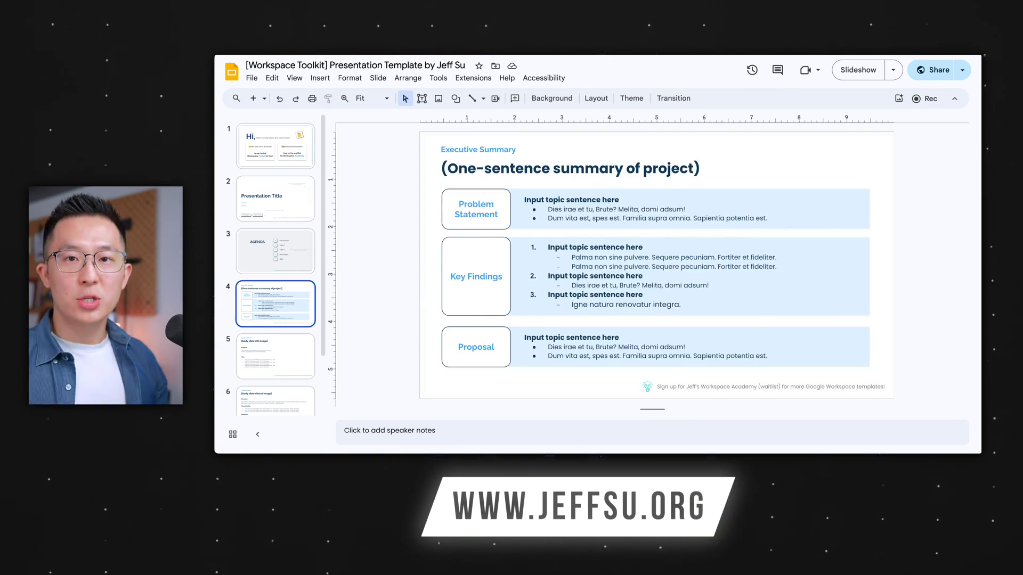
{"action": "key", "text": "Down"}
{"action": "key", "text": "Down"}
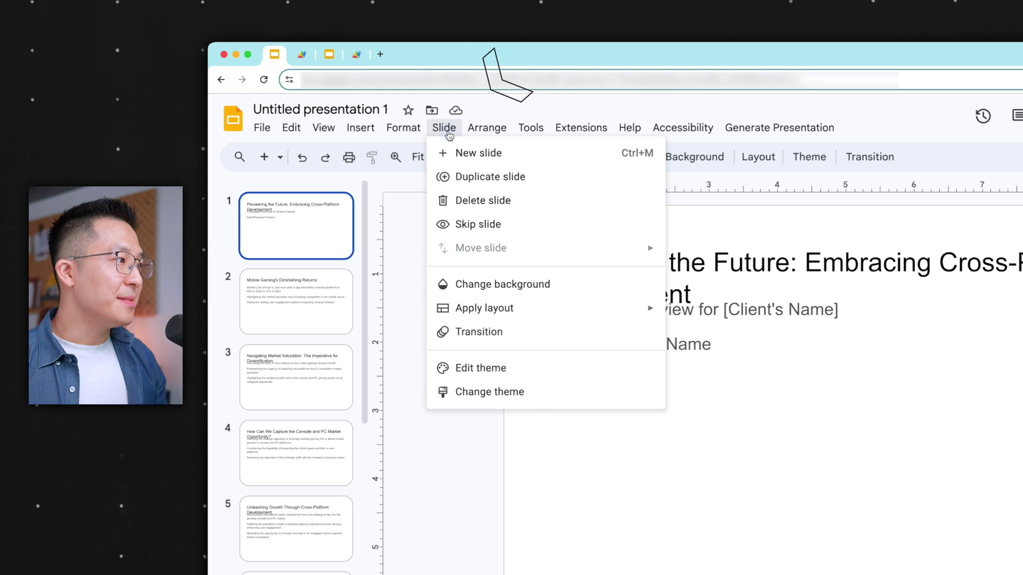
Import the Workspace Toolkit presentation's theme into the generated deck
{"action": "left_click", "coordinate": [450, 392]}
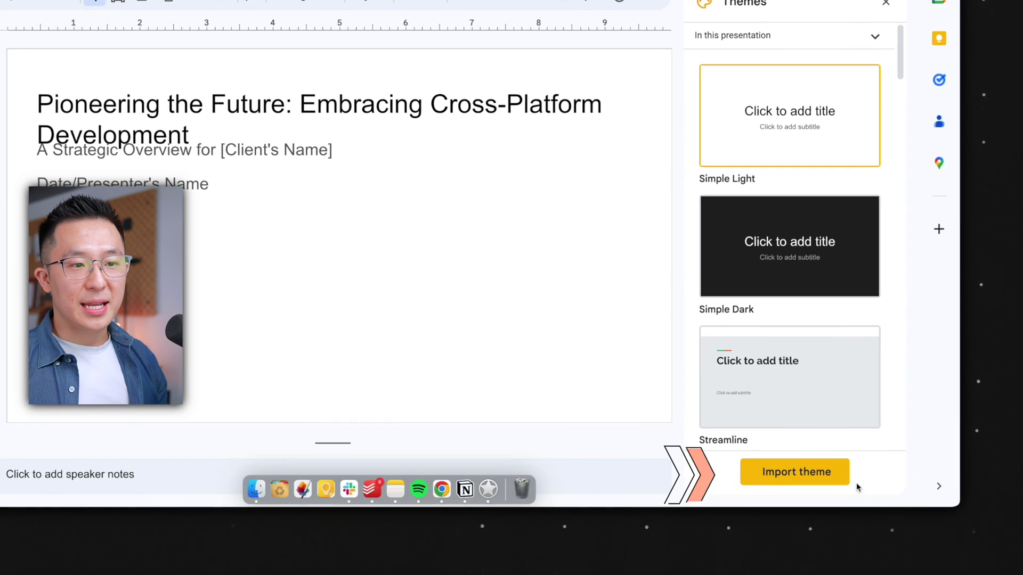
{"action": "left_click", "coordinate": [846, 479]}
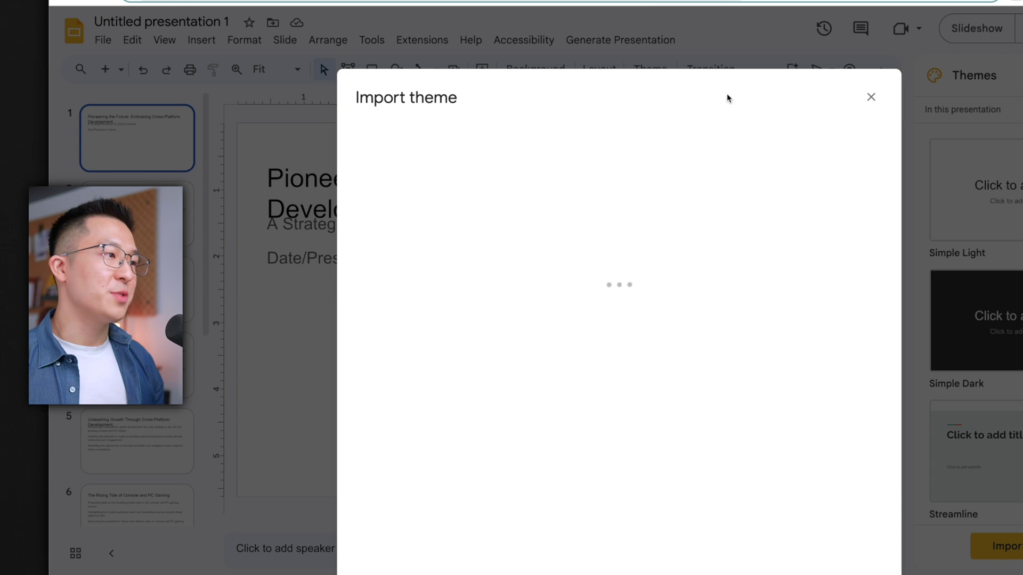
{"action": "left_click", "coordinate": [422, 199]}
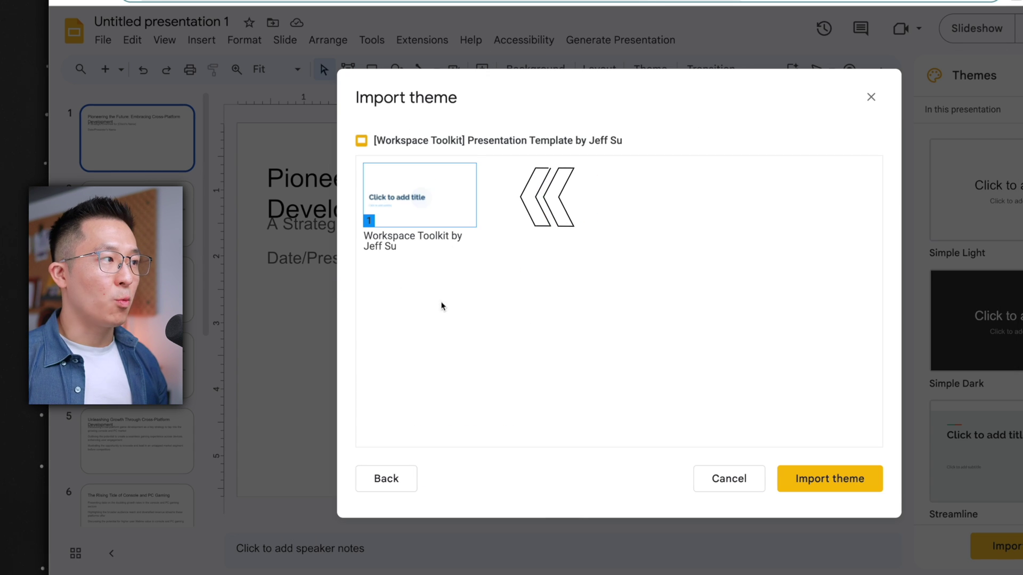
{"action": "left_click", "coordinate": [835, 483]}
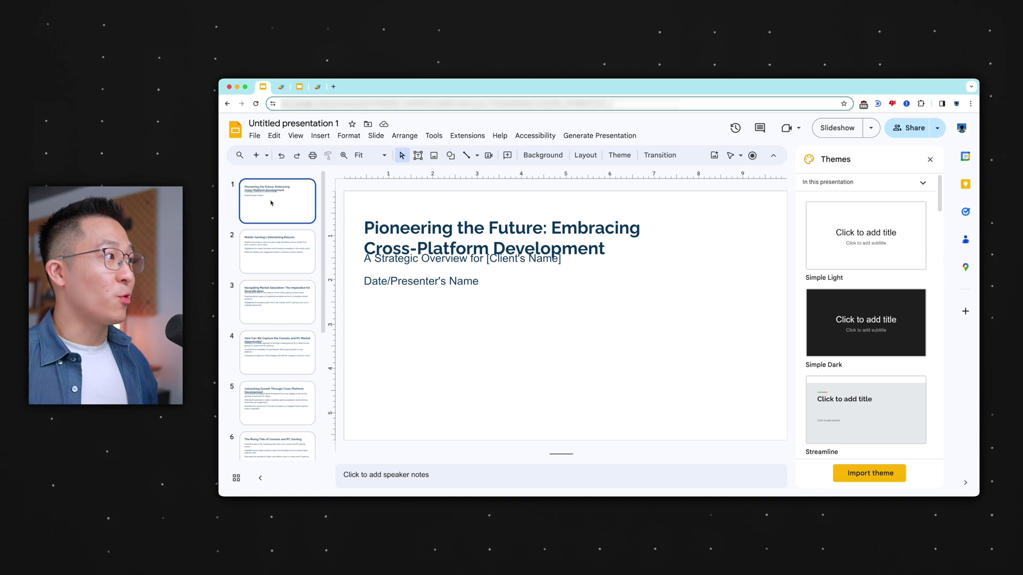
Give slide 1 the Title slide layout and nudge its title and subtitle slightly lower
{"action": "right_click", "coordinate": [271, 203]}
{"action": "mouse_move", "coordinate": [342, 368]}
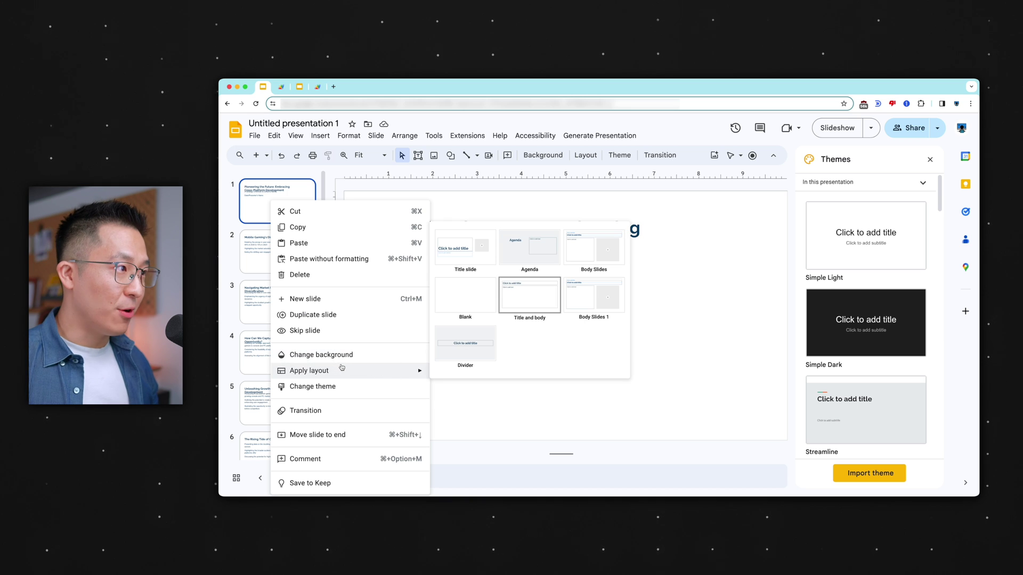
{"action": "left_click", "coordinate": [471, 251]}
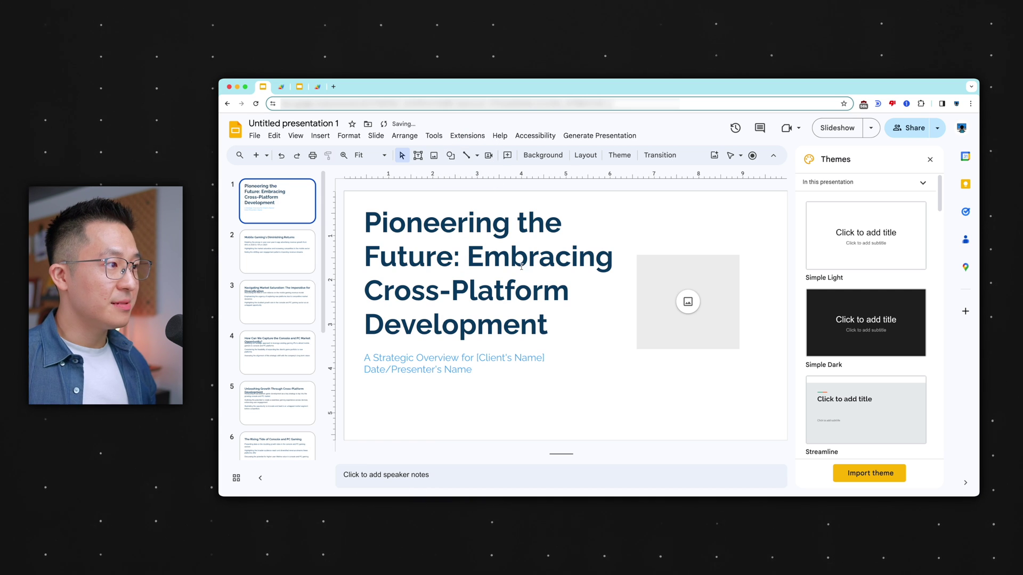
{"action": "left_click_drag", "start_coordinate": [516, 371], "coordinate": [520, 383]}
{"action": "left_click", "coordinate": [594, 425]}
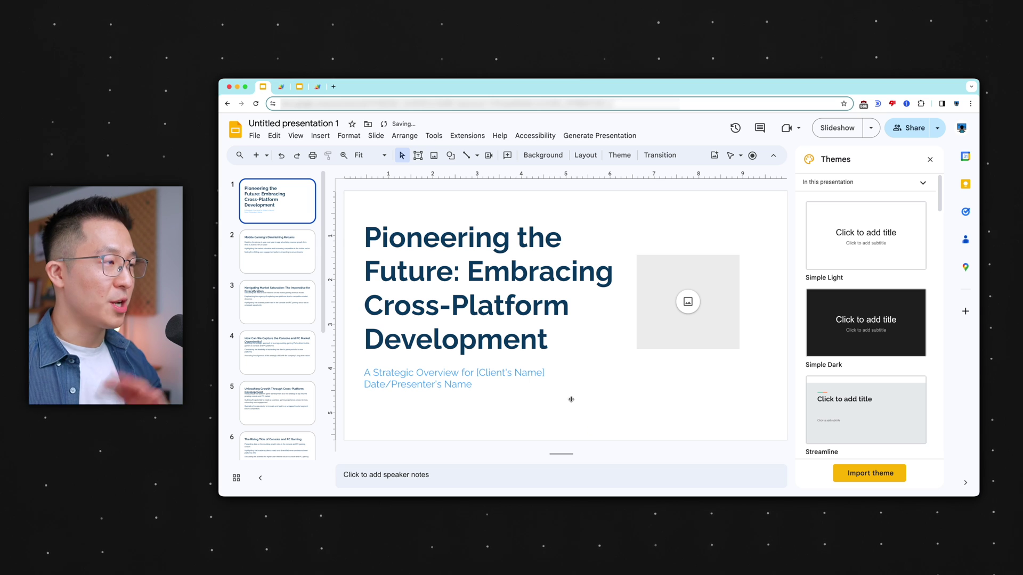
Apply the Body Slides layout to slide 2, label it 'Introduction', and view its image placeholder options
{"action": "left_click", "coordinate": [266, 253]}
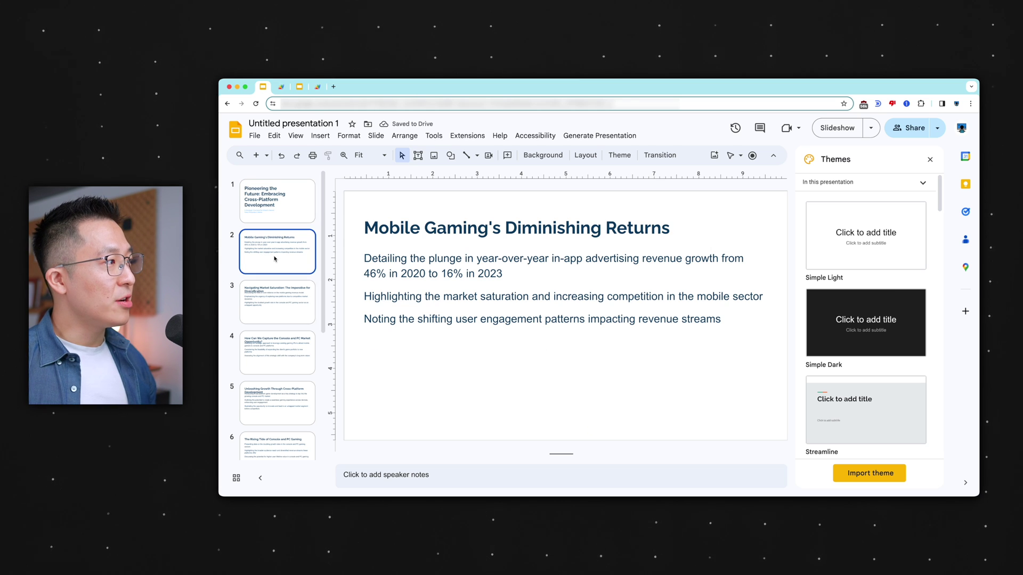
{"action": "right_click", "coordinate": [275, 259]}
{"action": "mouse_move", "coordinate": [355, 361]}
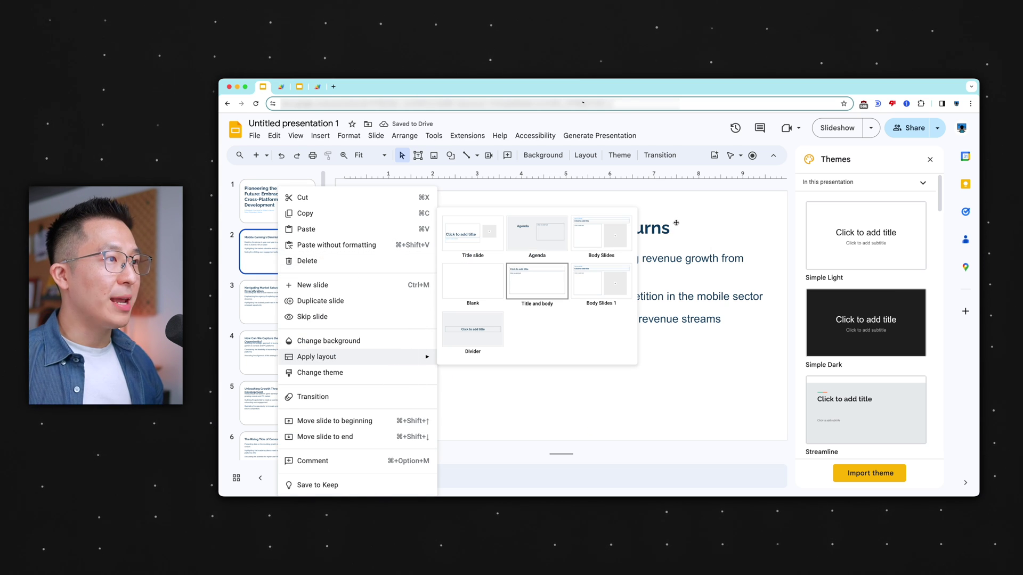
{"action": "left_click", "coordinate": [595, 245]}
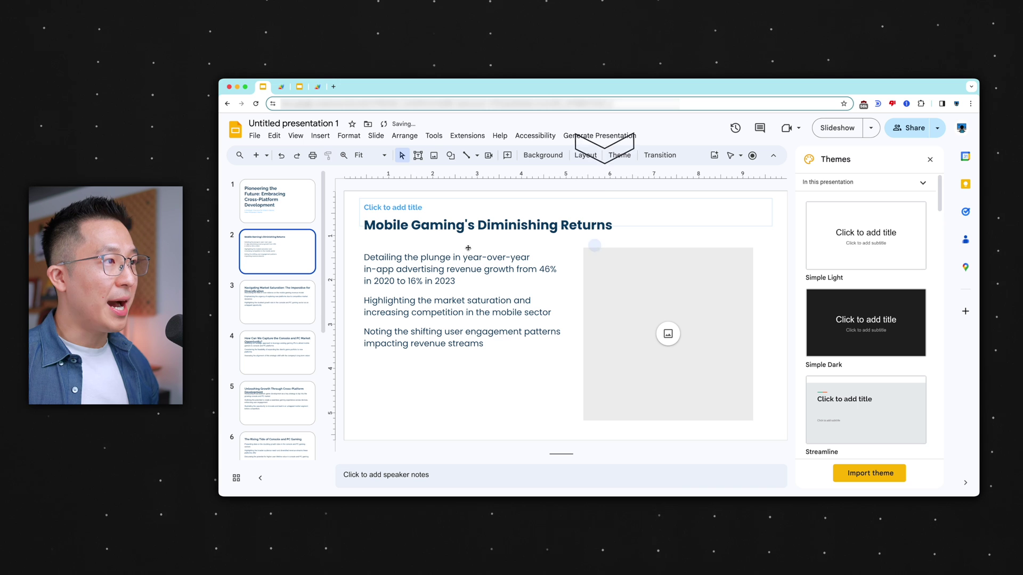
{"action": "left_click", "coordinate": [414, 206]}
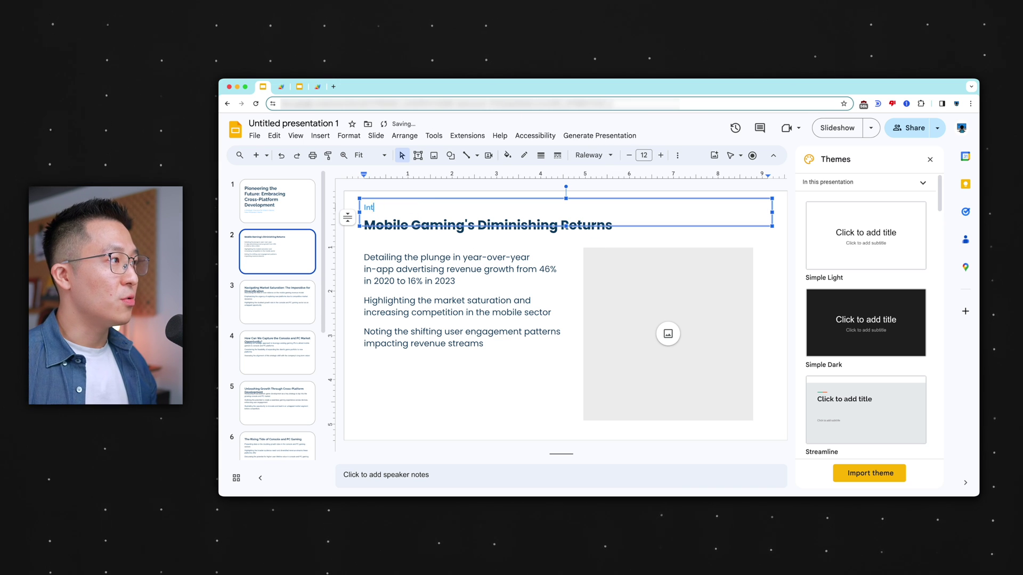
{"action": "left_click", "coordinate": [420, 377]}
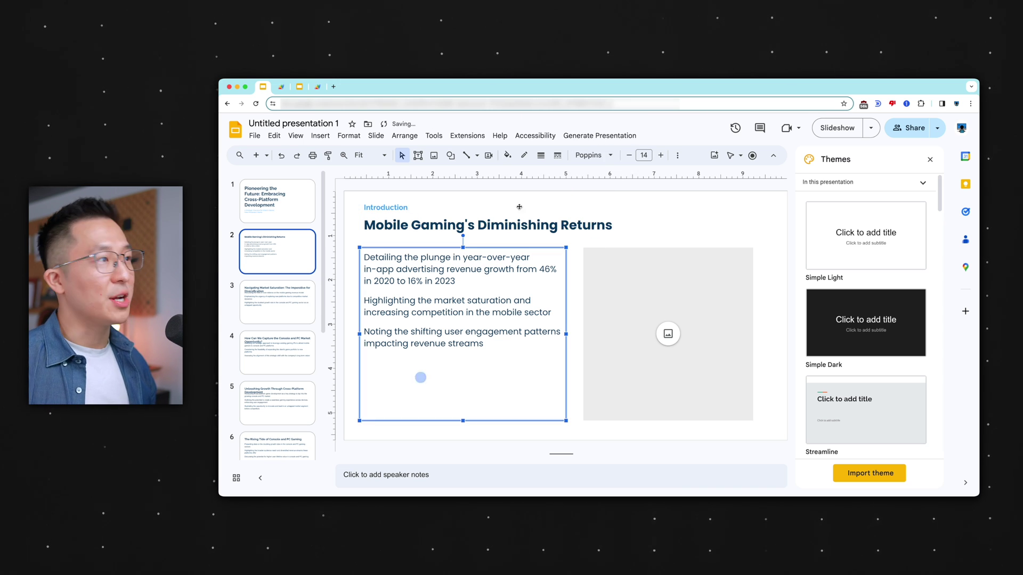
{"action": "left_click", "coordinate": [574, 343]}
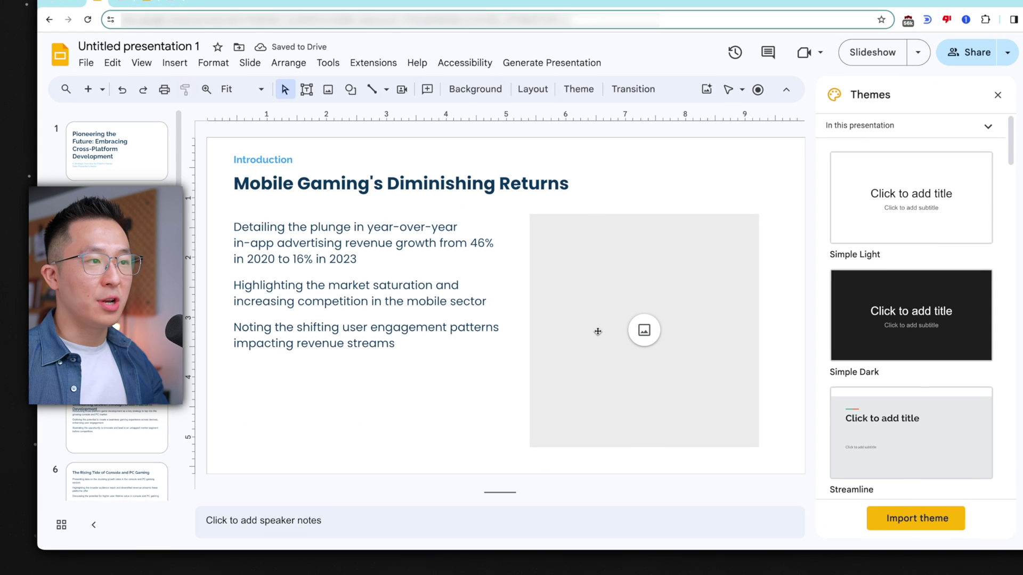
{"action": "left_click", "coordinate": [642, 332]}
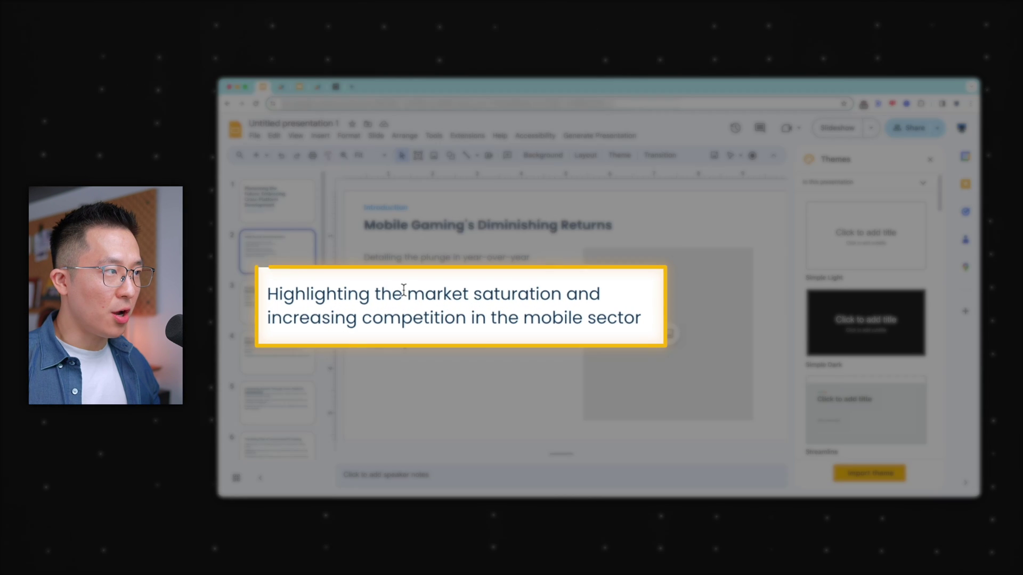
Select 'market saturation and increasing competition' in slide 2's second bullet
{"action": "left_click", "coordinate": [434, 301]}
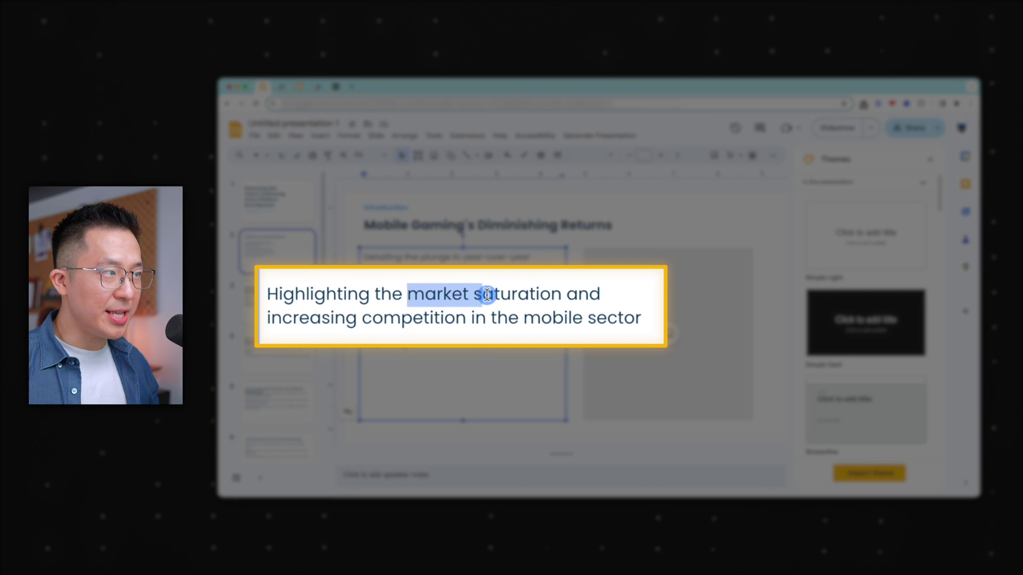
{"action": "left_click_drag", "start_coordinate": [567, 297], "coordinate": [462, 310]}
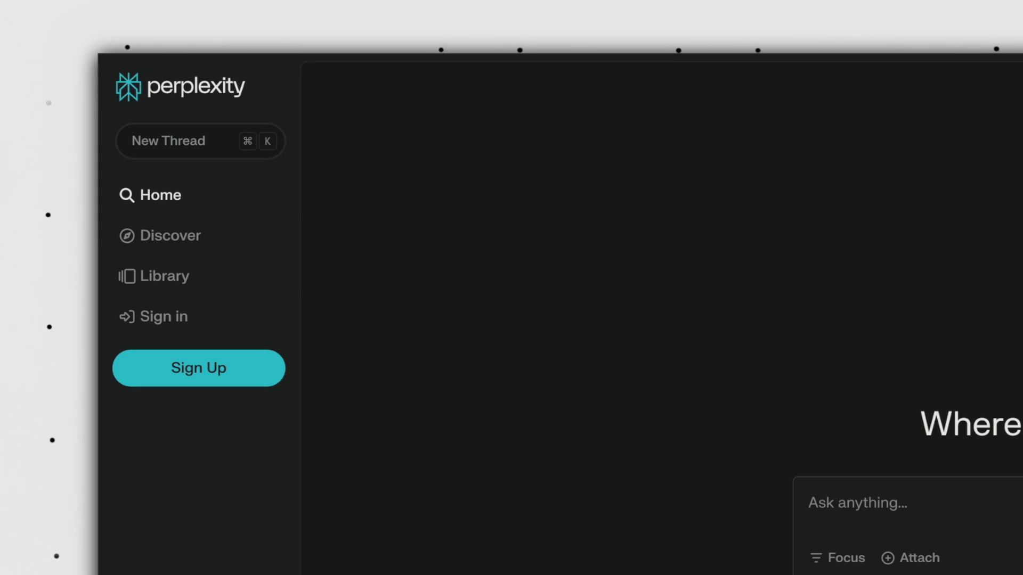
Ask Perplexity for evidence of market saturation and rising competition in US mobile gaming
{"action": "type", "text": "What evidence is there to show market saturation and increasing competition in the mobile gaming sector in the US market?"}
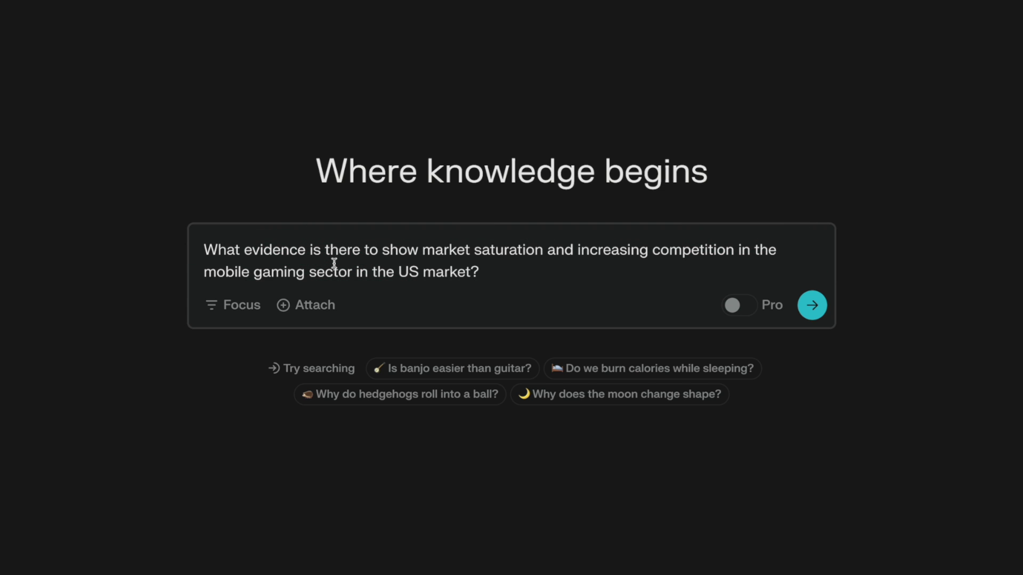
{"action": "left_click", "coordinate": [812, 305]}
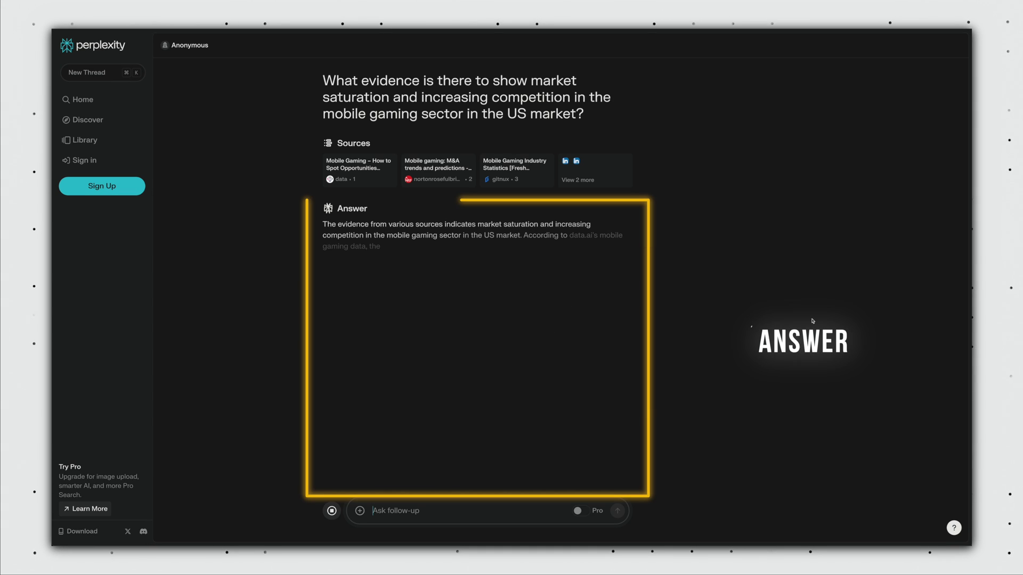